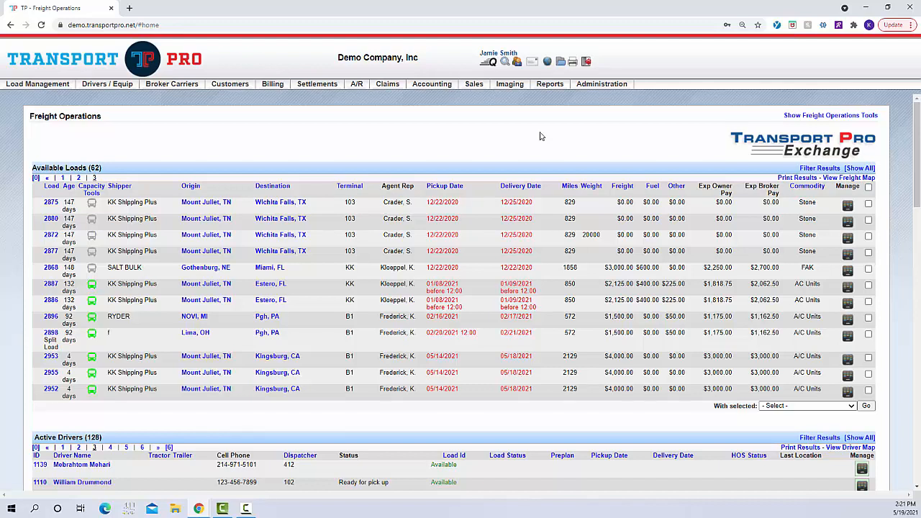
Add a new driver with Status set to Active and Company Driver set to Yes.
{"action": "mouse_move", "coordinate": [114, 86]}
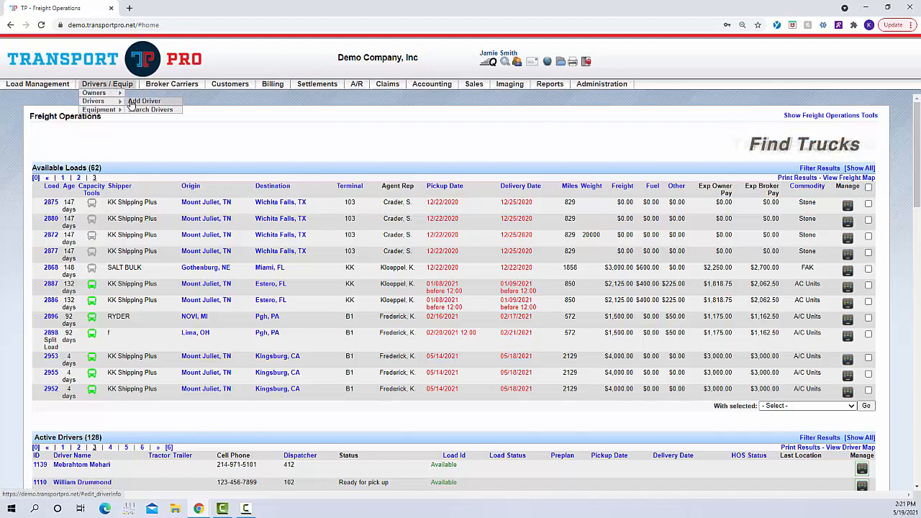
{"action": "left_click", "coordinate": [132, 102]}
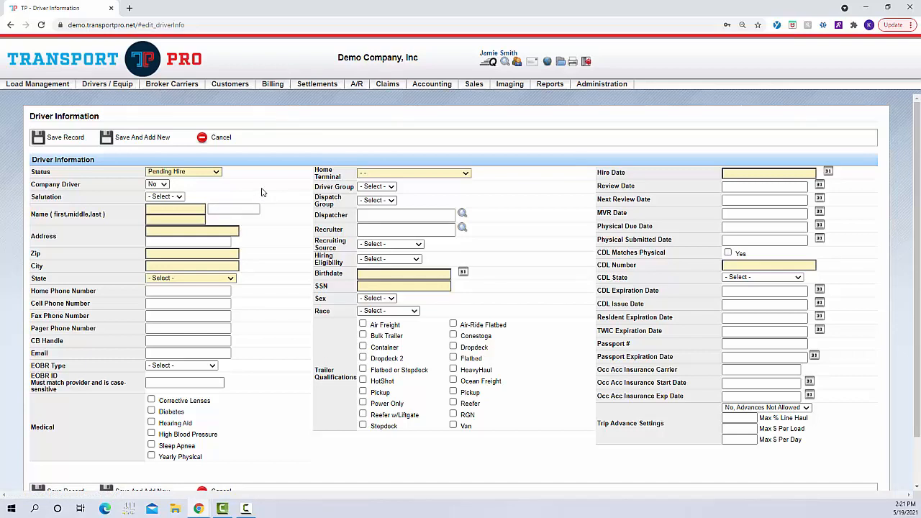
{"action": "left_click", "coordinate": [217, 173]}
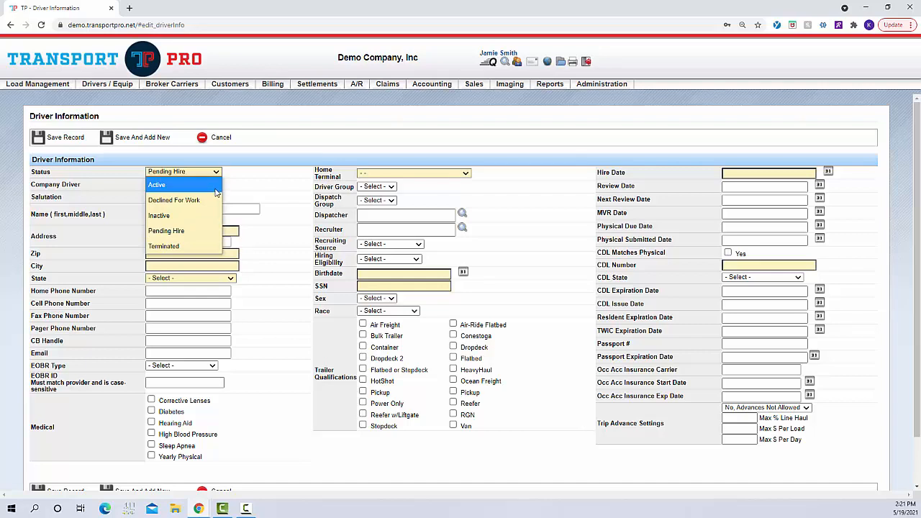
{"action": "left_click", "coordinate": [214, 184]}
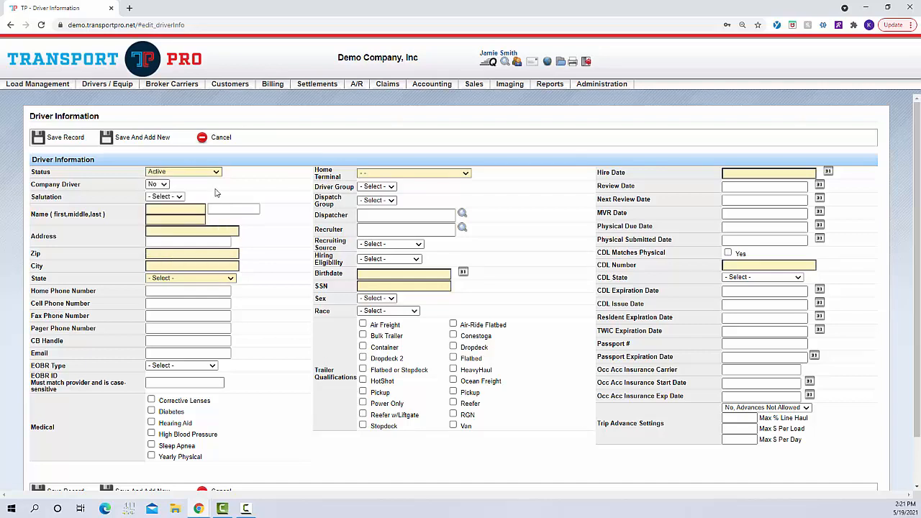
{"action": "left_click", "coordinate": [165, 185]}
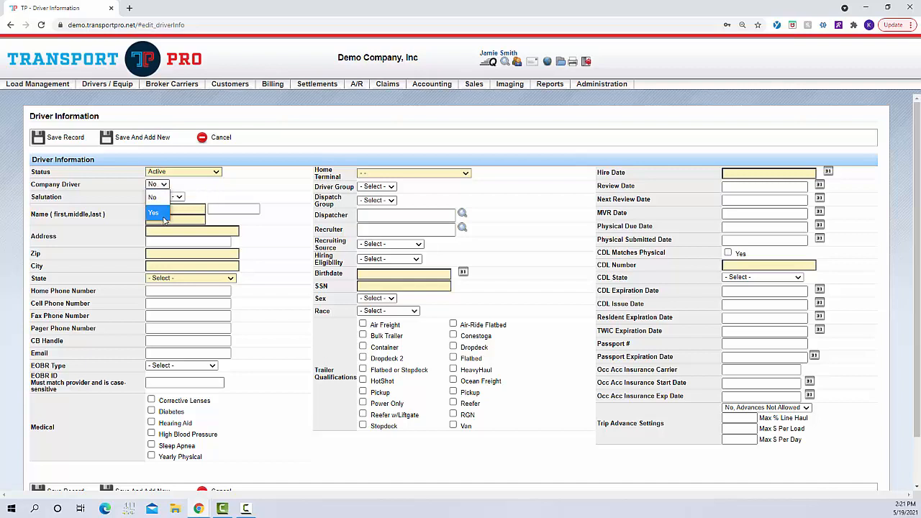
{"action": "left_click", "coordinate": [163, 217]}
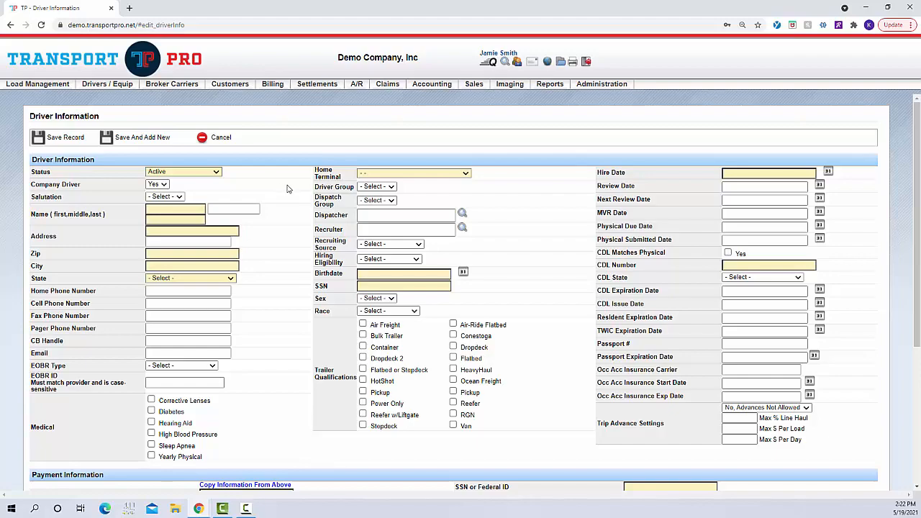
{"action": "scroll", "coordinate": [286, 189], "scroll_direction": "down", "scroll_amount": 3}
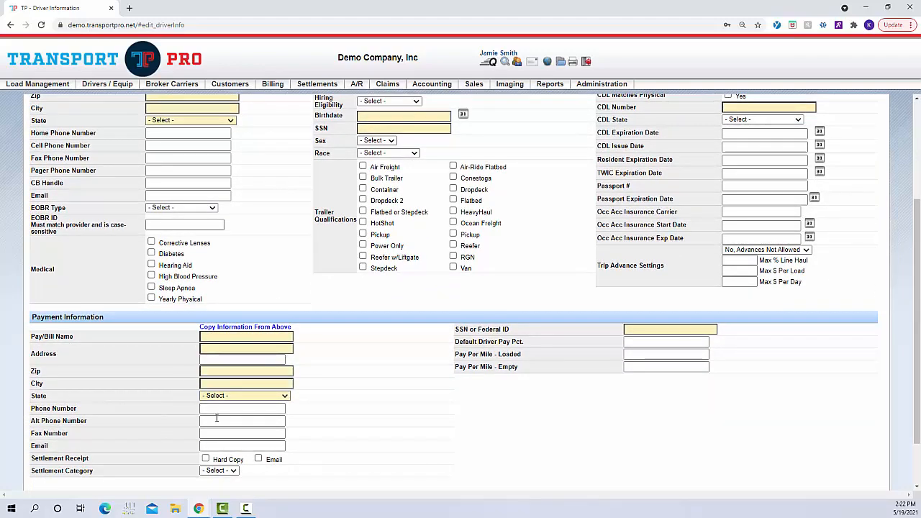
{"action": "scroll", "coordinate": [315, 353], "scroll_direction": "up", "scroll_amount": 3}
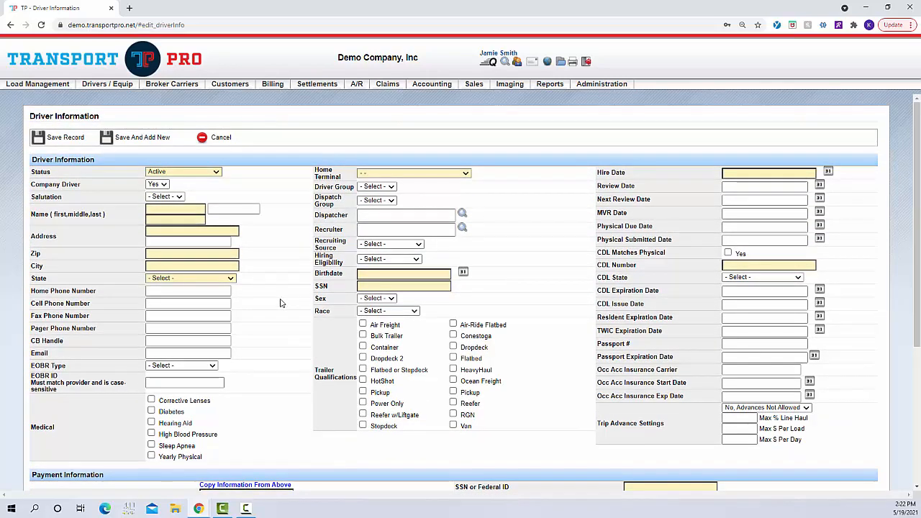
Leave the salutation unset and enter the driver's first name, last name and street address.
{"action": "left_click", "coordinate": [180, 197]}
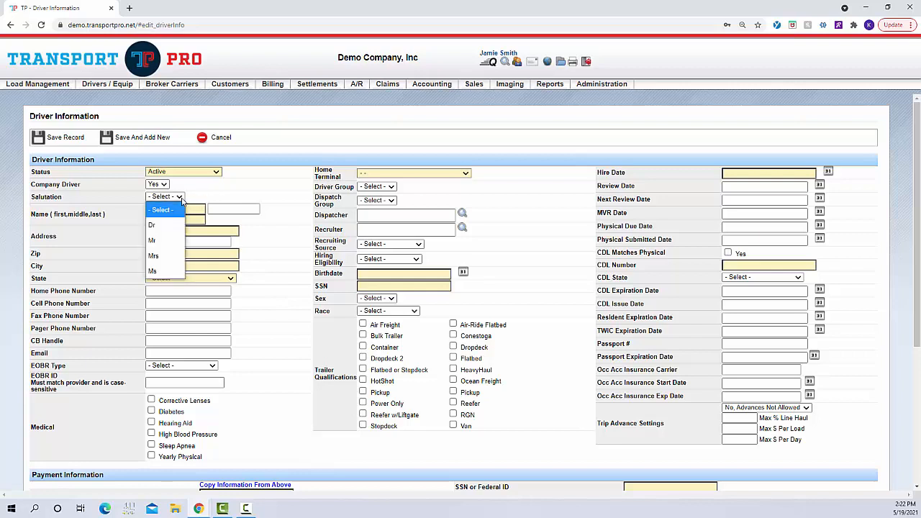
{"action": "left_click", "coordinate": [182, 202]}
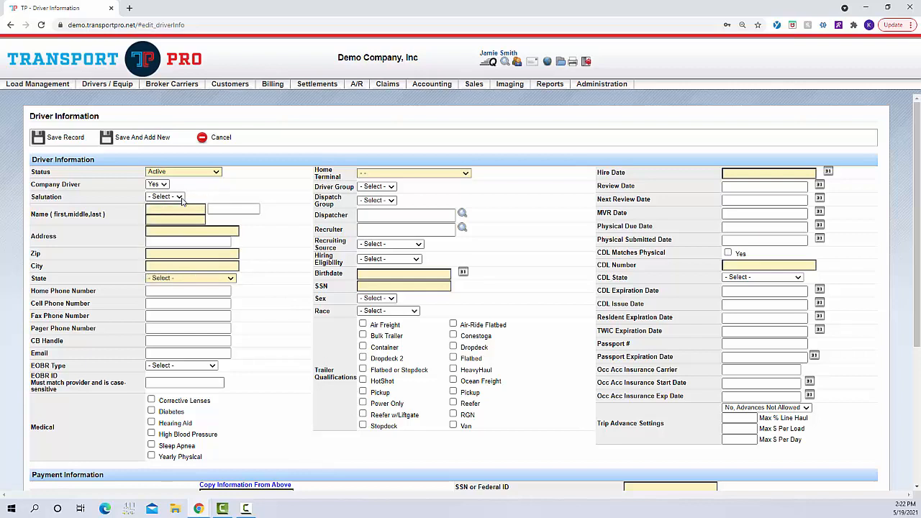
{"action": "left_click", "coordinate": [181, 209]}
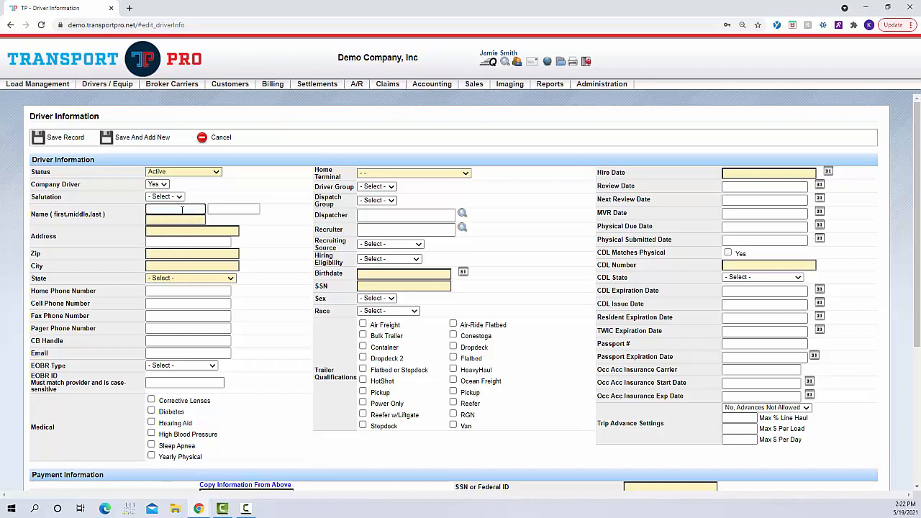
{"action": "key", "text": "Tab"}
{"action": "key", "text": "Tab"}
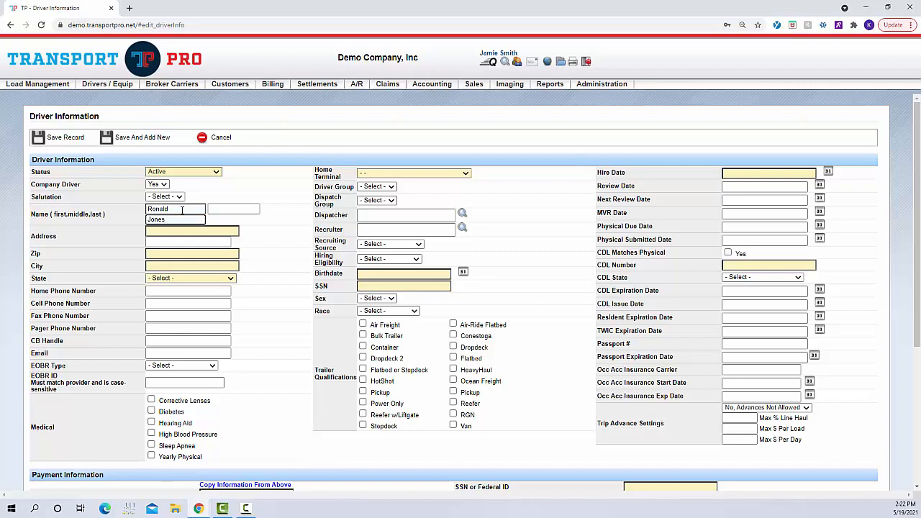
{"action": "key", "text": "Tab"}
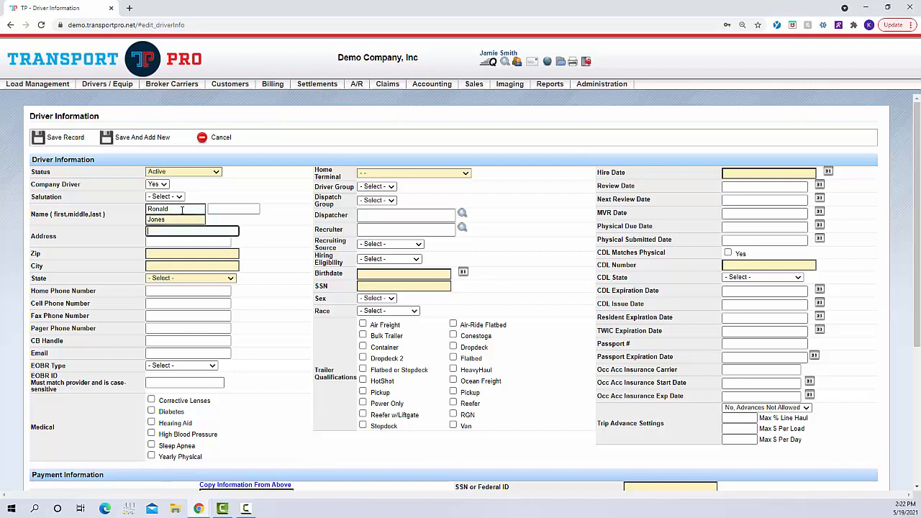
Enter the driver's ZIP code so city and state autofill, then the cell phone and e-mail.
{"action": "left_click", "coordinate": [172, 252]}
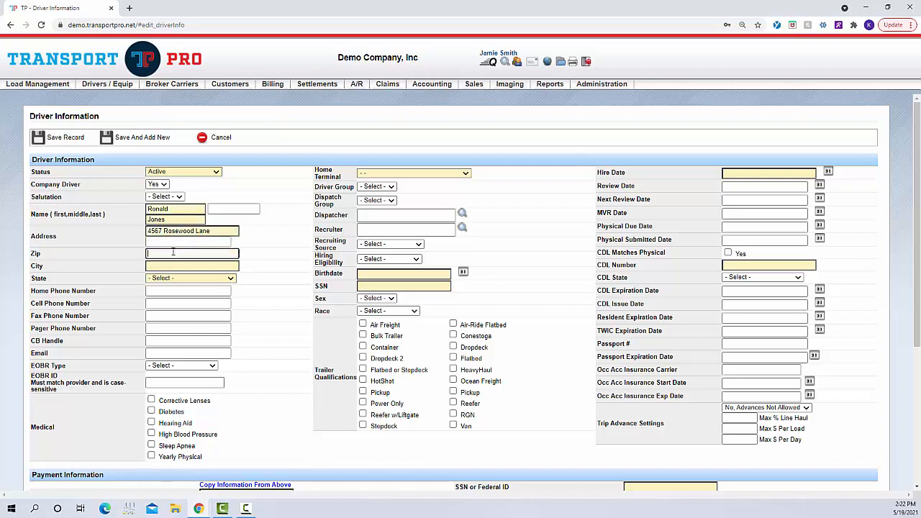
{"action": "type", "text": "80016"}
{"action": "left_click", "coordinate": [281, 276]}
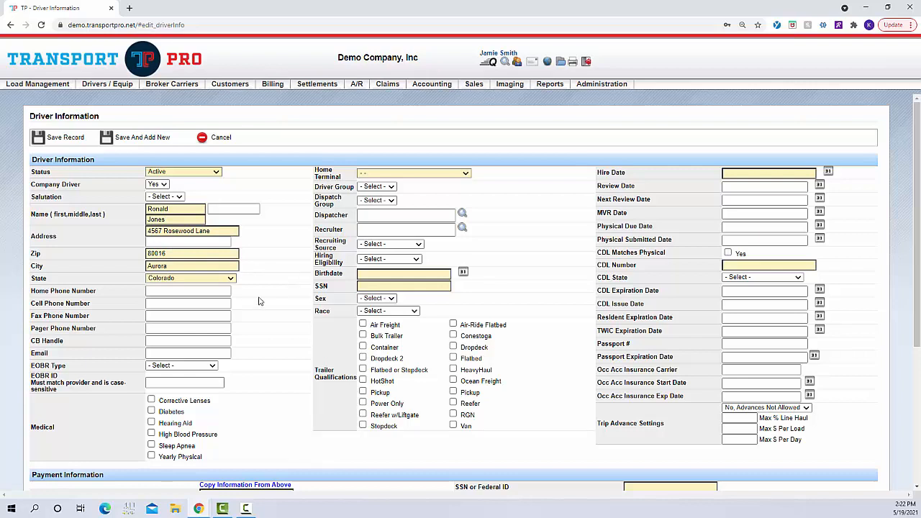
{"action": "left_click", "coordinate": [204, 304]}
{"action": "type", "text": "555-555-5555"}
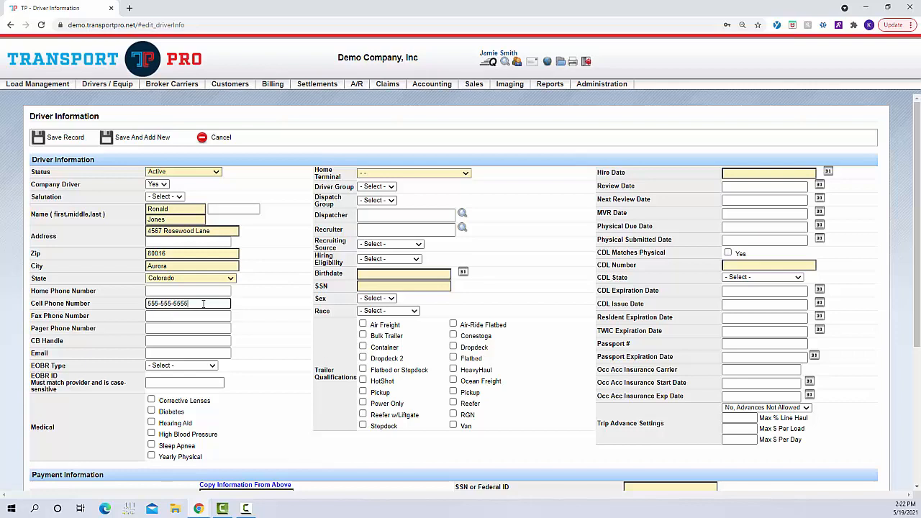
{"action": "left_click", "coordinate": [199, 353]}
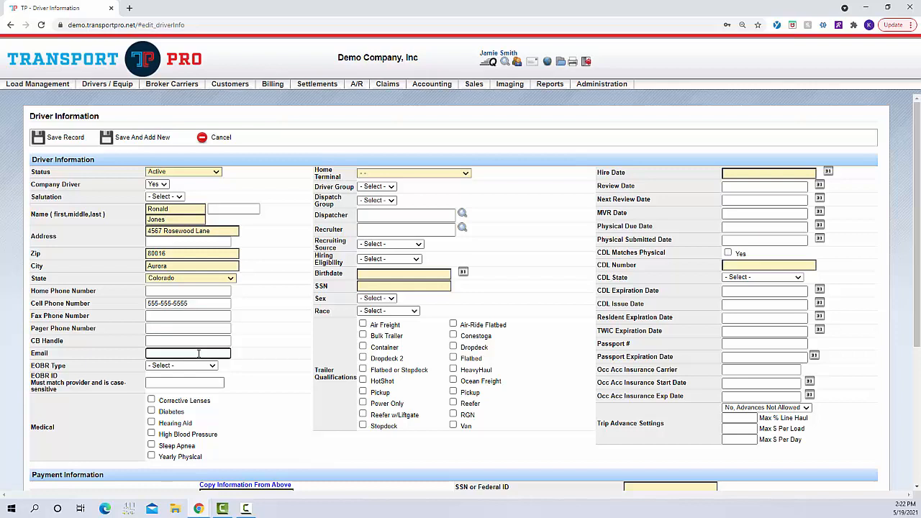
{"action": "left_click", "coordinate": [231, 369]}
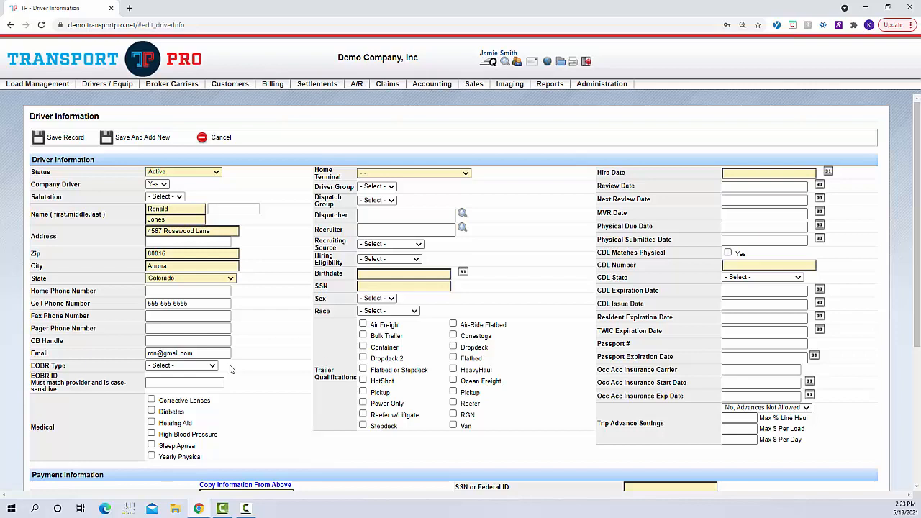
Tick Diabetes and Sleep Apnea under the Medical section.
{"action": "left_click", "coordinate": [215, 380]}
{"action": "left_click", "coordinate": [152, 411]}
{"action": "left_click", "coordinate": [152, 445]}
{"action": "left_click", "coordinate": [465, 174]}
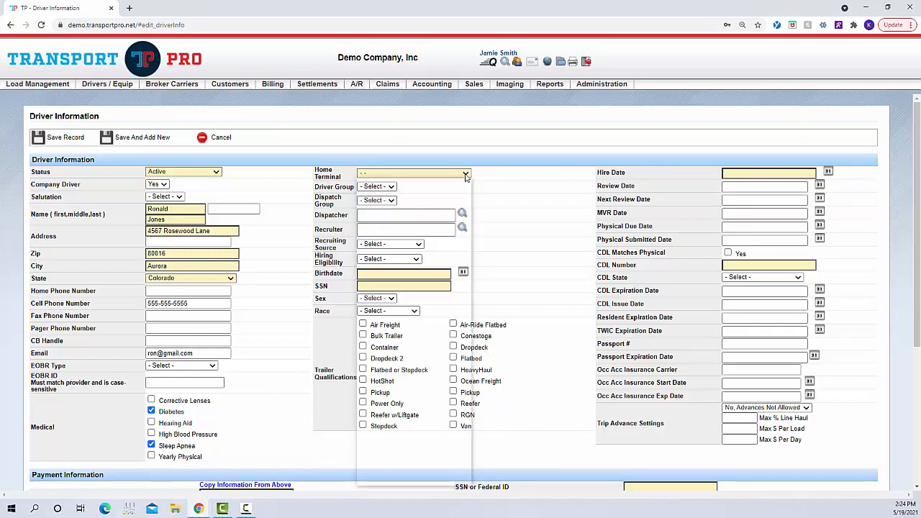
{"action": "left_click", "coordinate": [441, 202]}
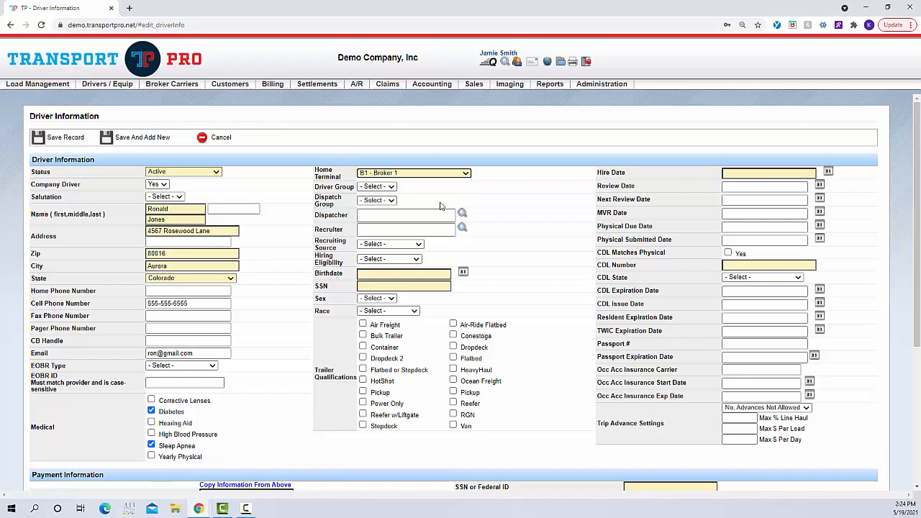
{"action": "left_click", "coordinate": [388, 189]}
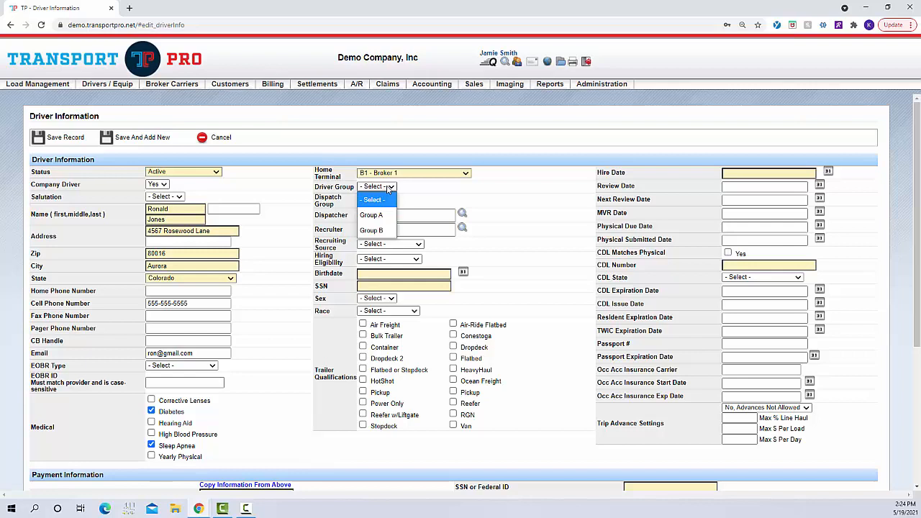
{"action": "left_click", "coordinate": [382, 216]}
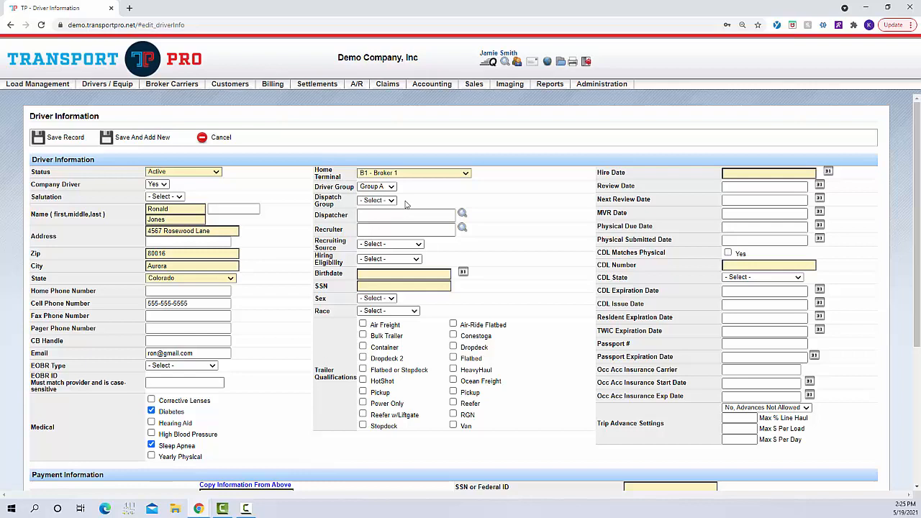
{"action": "left_click", "coordinate": [392, 202]}
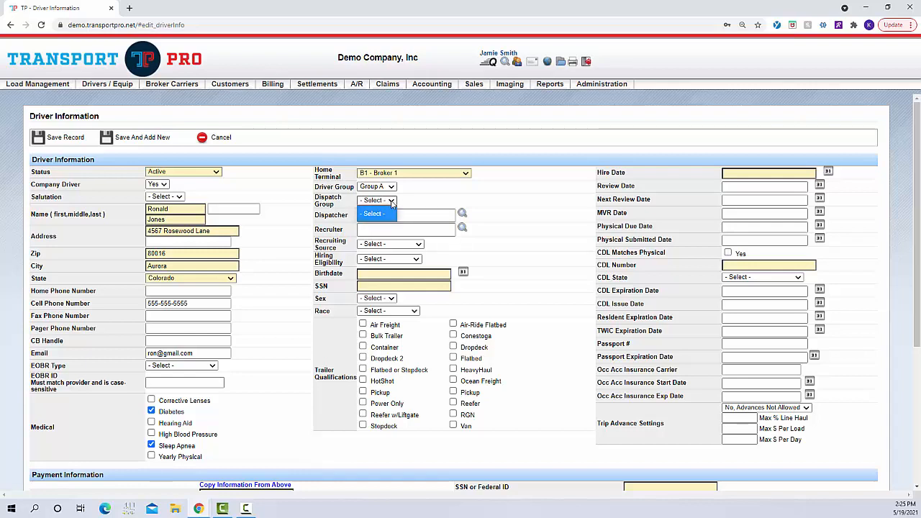
{"action": "left_click", "coordinate": [392, 203]}
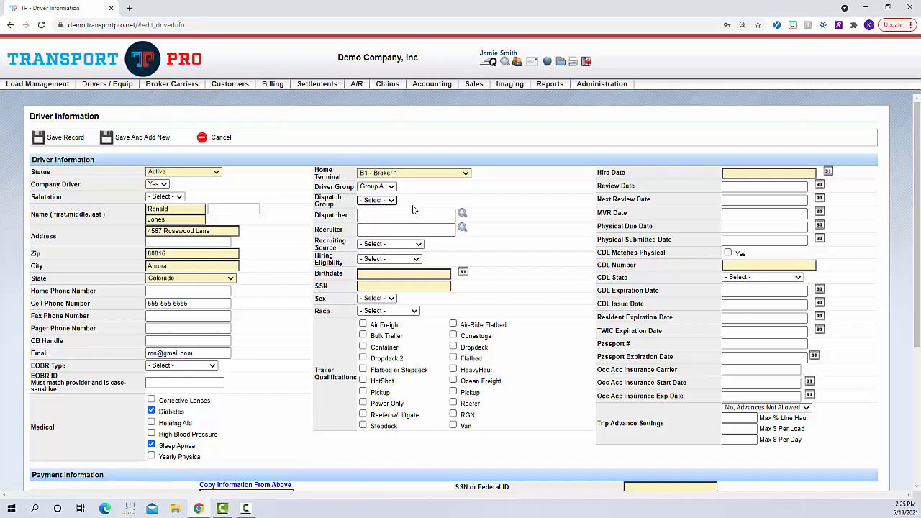
Assign the dispatcher by typing part of the staff member's name and choosing the suggestion.
{"action": "left_click", "coordinate": [410, 216]}
{"action": "left_click", "coordinate": [411, 218]}
{"action": "type", "text": "jamie"}
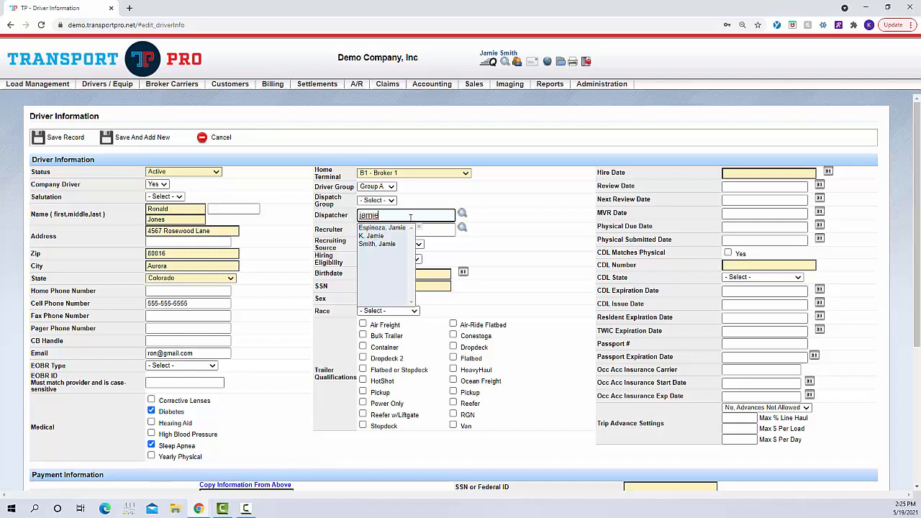
{"action": "left_click", "coordinate": [390, 246]}
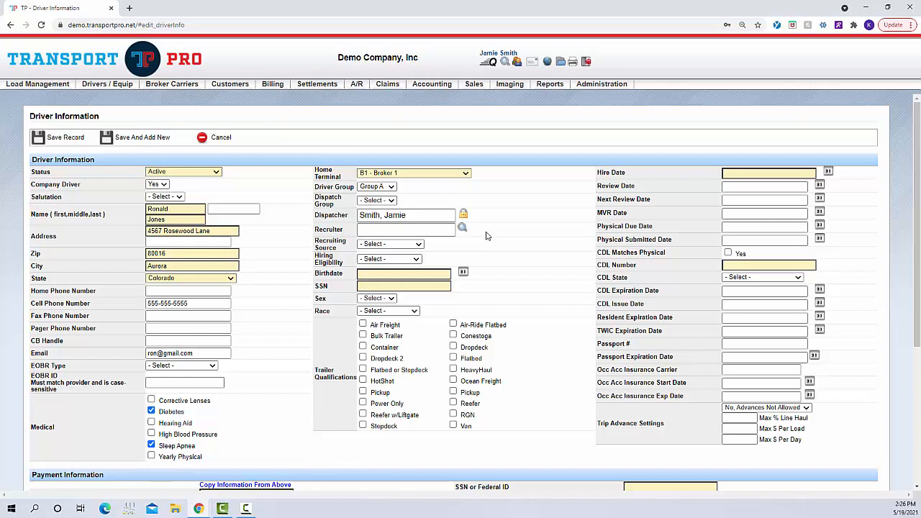
{"action": "left_click", "coordinate": [443, 230]}
{"action": "left_click", "coordinate": [443, 231]}
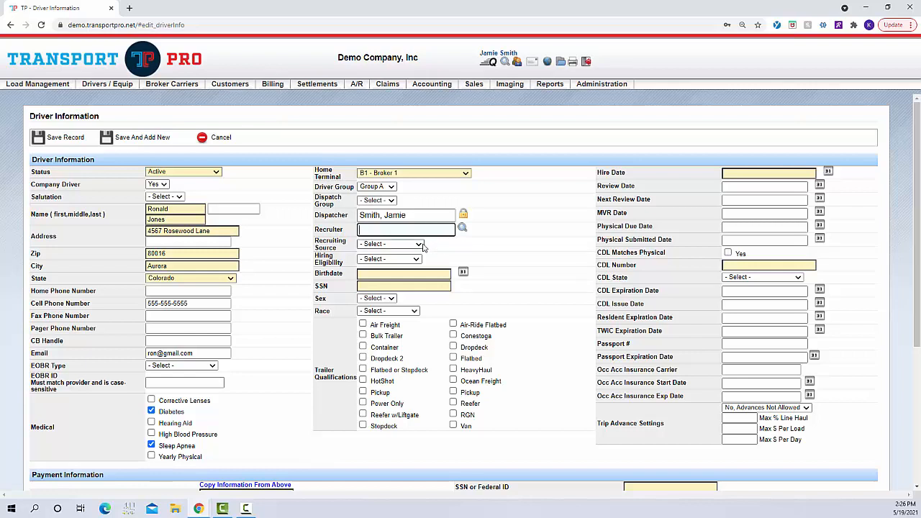
Set Recruiting Source to Direct Call, leaving Hiring Eligibility unselected.
{"action": "left_click", "coordinate": [419, 244]}
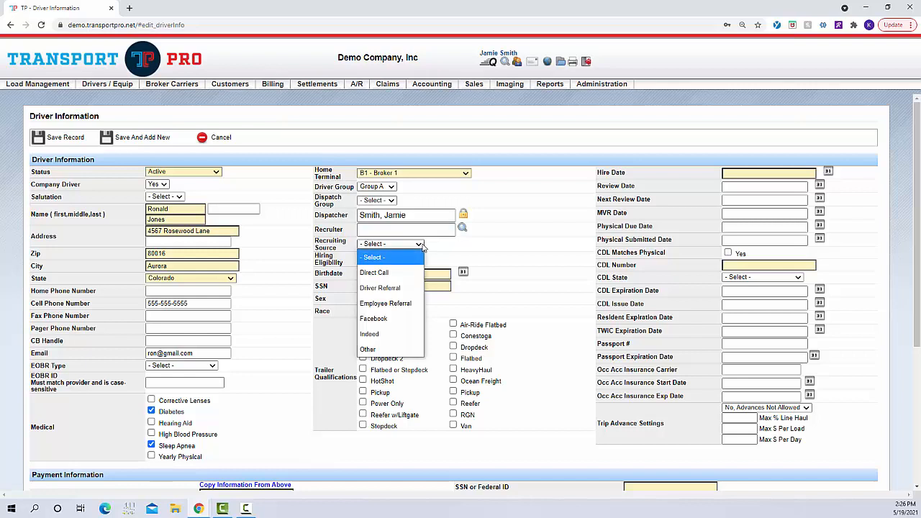
{"action": "left_click", "coordinate": [408, 272]}
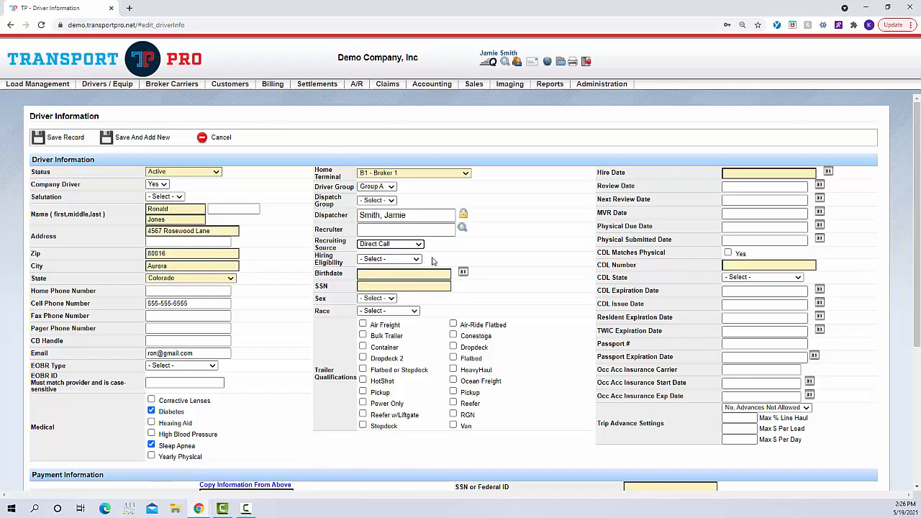
{"action": "left_click", "coordinate": [415, 260]}
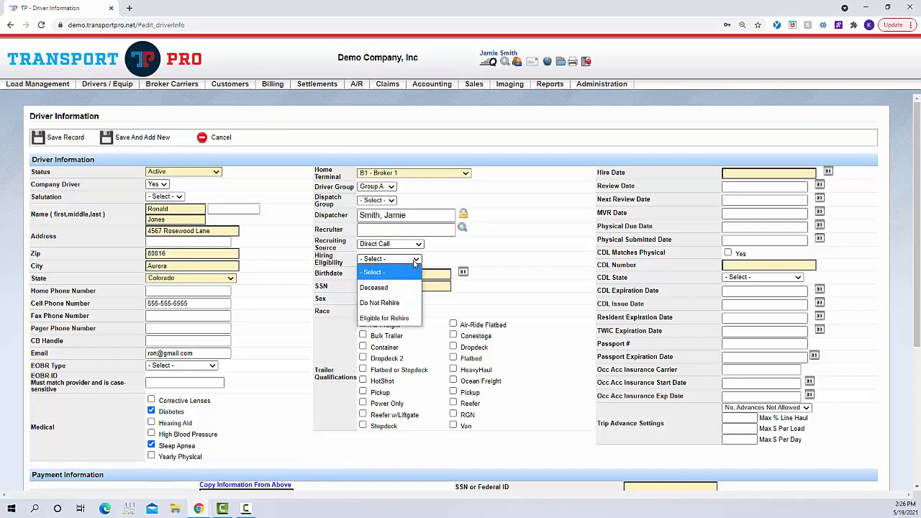
{"action": "left_click", "coordinate": [416, 260]}
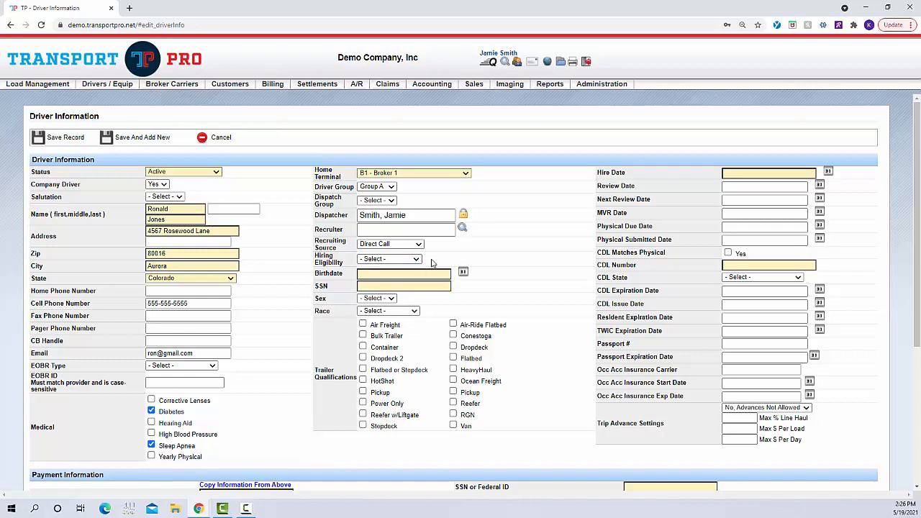
{"action": "left_click", "coordinate": [429, 274]}
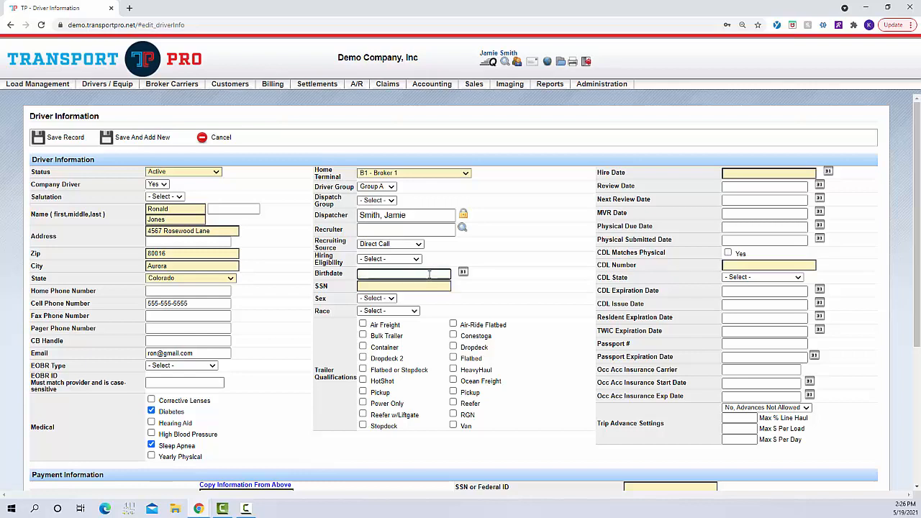
Enter the driver's birthdate and Social Security number.
{"action": "type", "text": "1976-12-12"}
{"action": "left_click", "coordinate": [428, 288]}
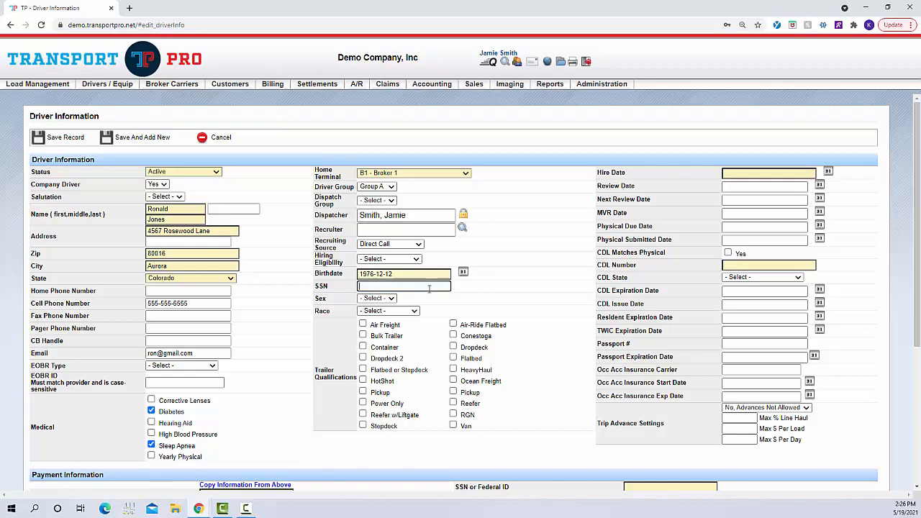
{"action": "left_click", "coordinate": [513, 278]}
{"action": "scroll", "coordinate": [513, 277], "scroll_direction": "down", "scroll_amount": 1}
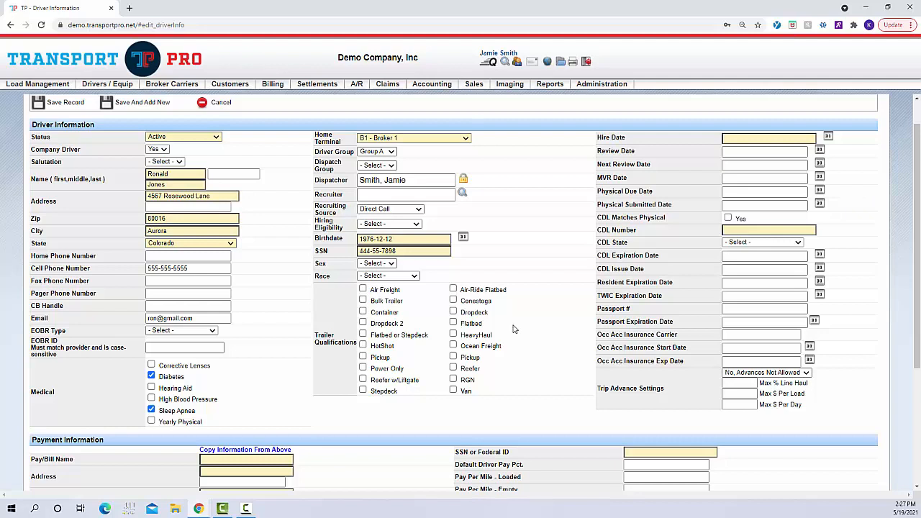
Tick the Van and Reefer trailers and set Hire Date 2021-05-19 and Review Date 2021-06-02.
{"action": "left_click", "coordinate": [453, 390]}
{"action": "left_click", "coordinate": [453, 367]}
{"action": "left_click", "coordinate": [828, 138]}
{"action": "left_click", "coordinate": [778, 207]}
{"action": "left_click", "coordinate": [820, 152]}
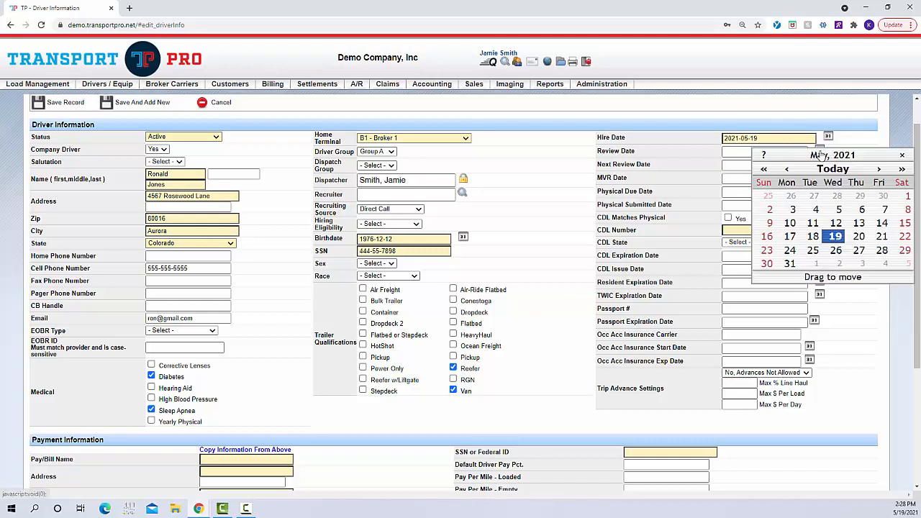
{"action": "left_click", "coordinate": [843, 271]}
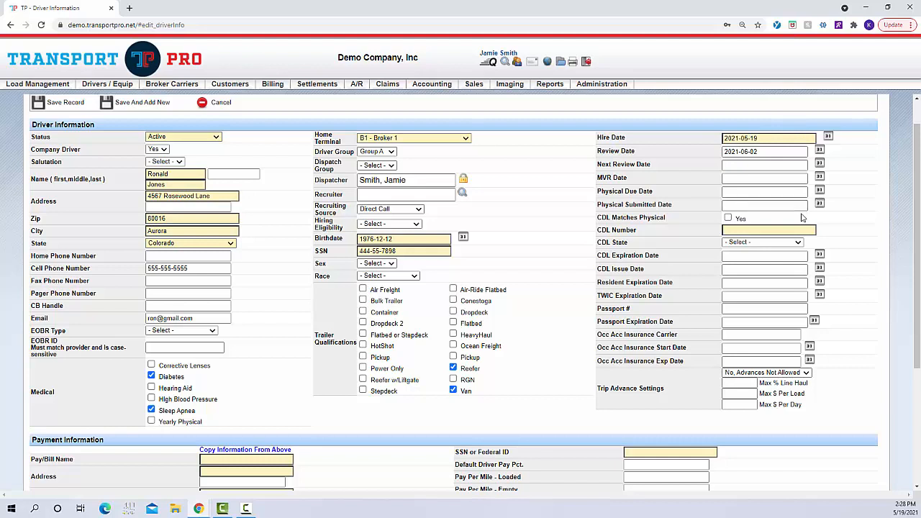
{"action": "left_click", "coordinate": [731, 230]}
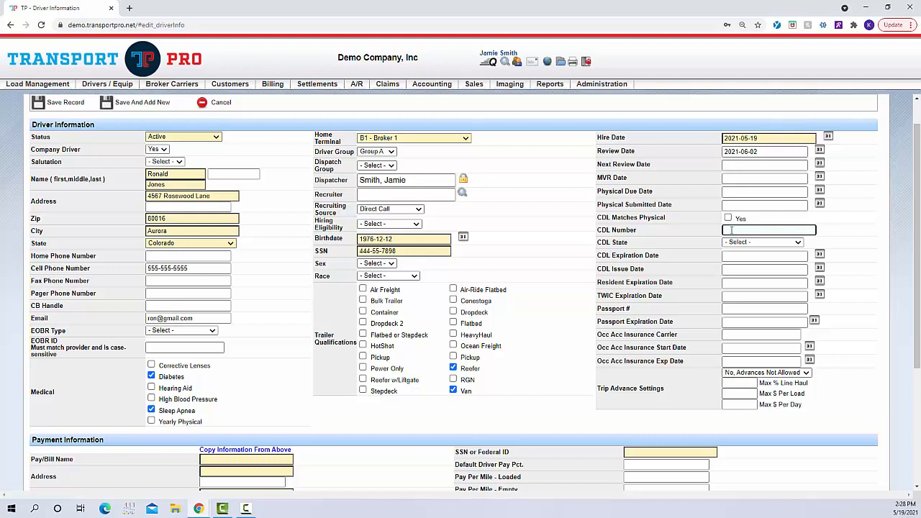
{"action": "left_click", "coordinate": [743, 244]}
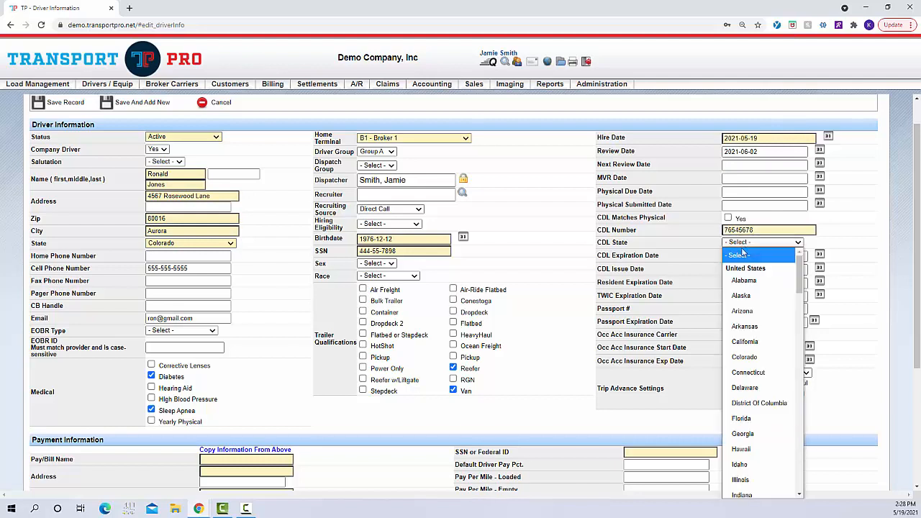
{"action": "left_click", "coordinate": [744, 310]}
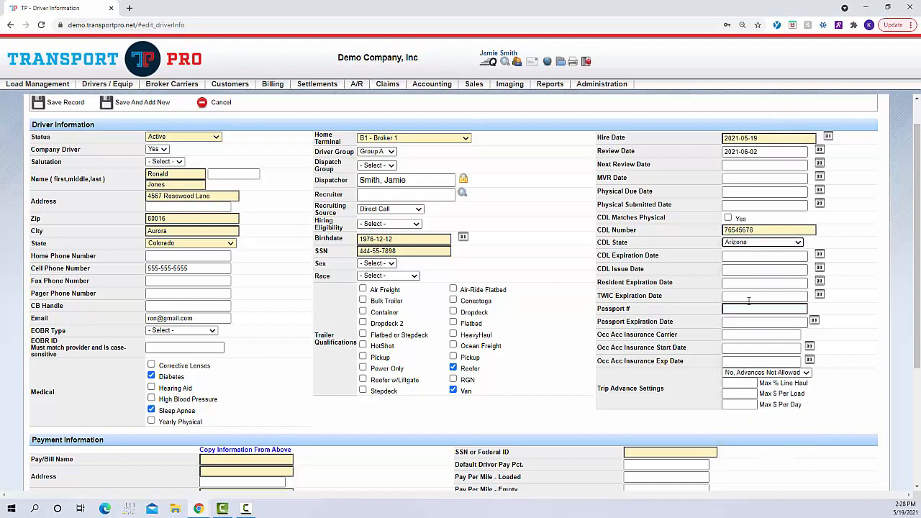
{"action": "left_click", "coordinate": [818, 255]}
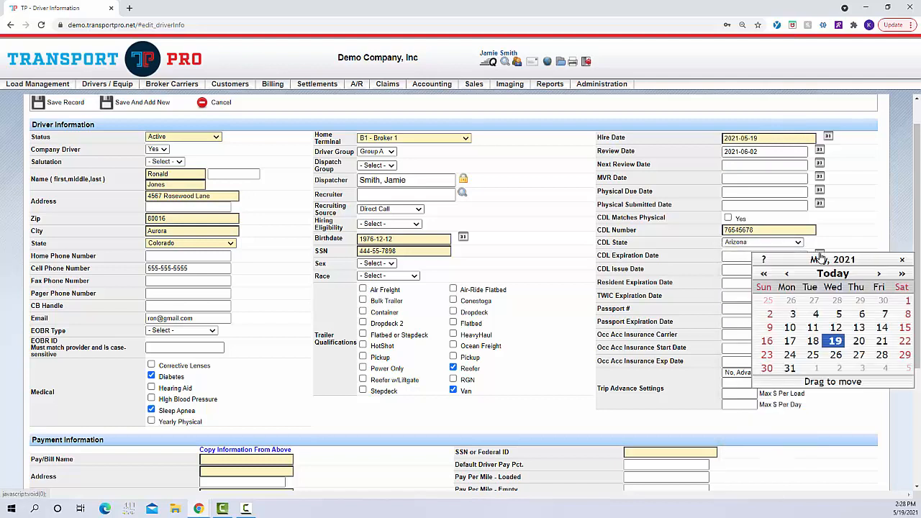
{"action": "left_click", "coordinate": [902, 273]}
{"action": "left_click", "coordinate": [860, 316]}
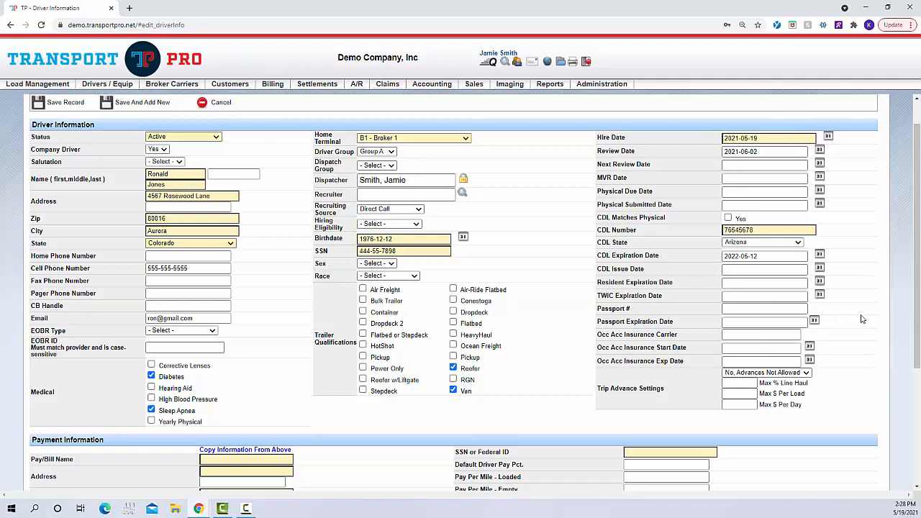
{"action": "left_click", "coordinate": [796, 286]}
{"action": "left_click", "coordinate": [792, 296]}
{"action": "left_click", "coordinate": [787, 309]}
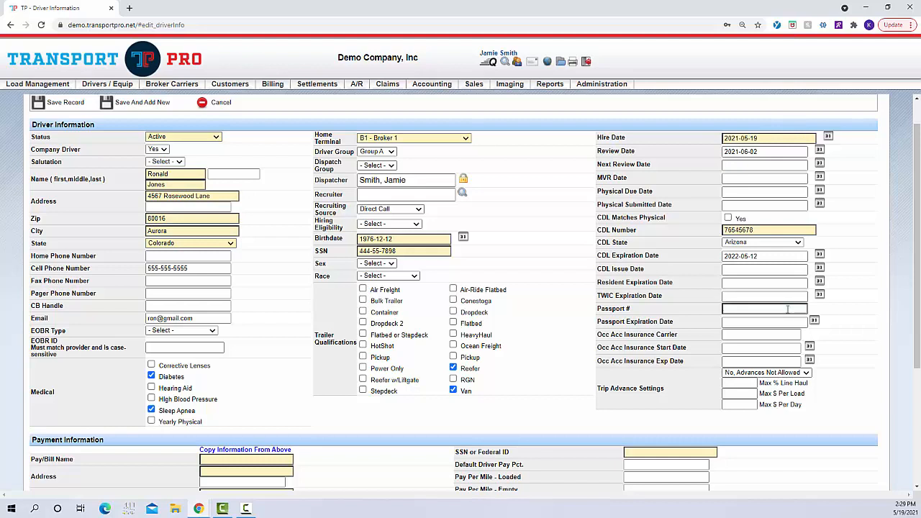
{"action": "left_click", "coordinate": [779, 320]}
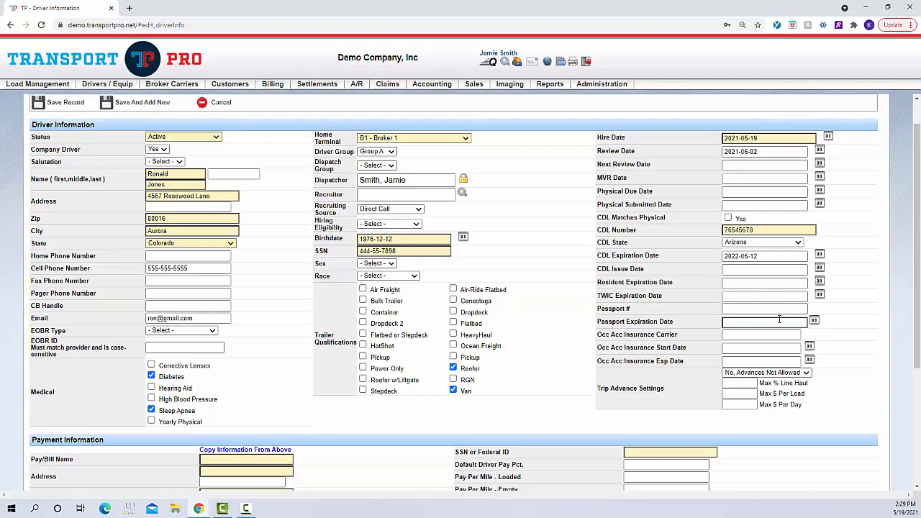
{"action": "left_click", "coordinate": [772, 361]}
{"action": "scroll", "coordinate": [856, 304], "scroll_direction": "down", "scroll_amount": 2}
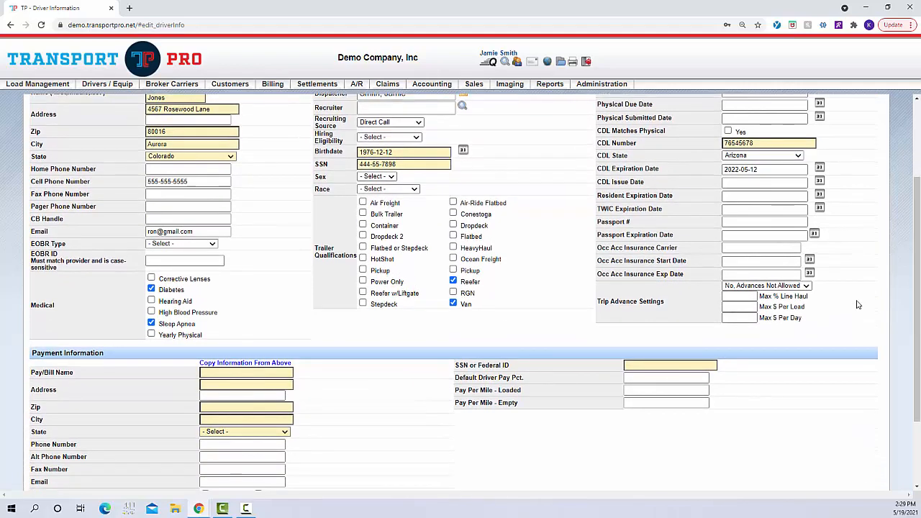
{"action": "scroll", "coordinate": [857, 304], "scroll_direction": "down", "scroll_amount": 1}
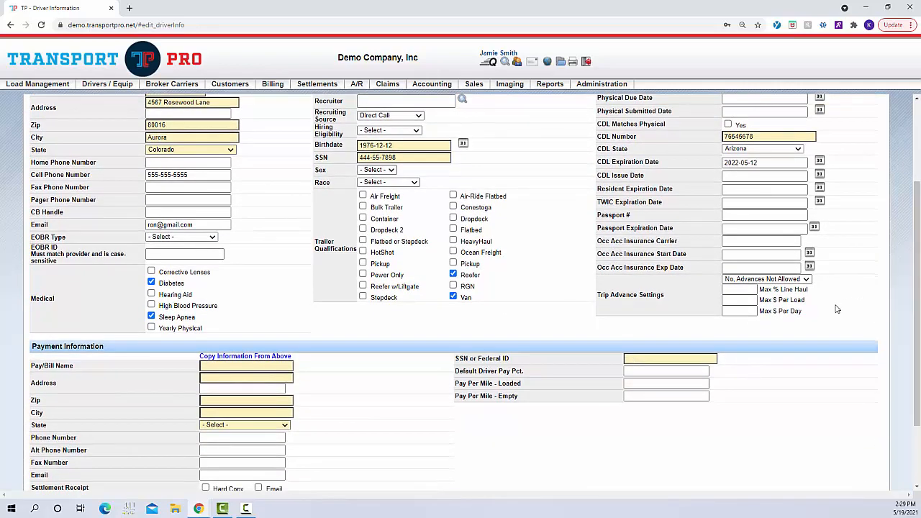
{"action": "triple_click", "coordinate": [643, 295]}
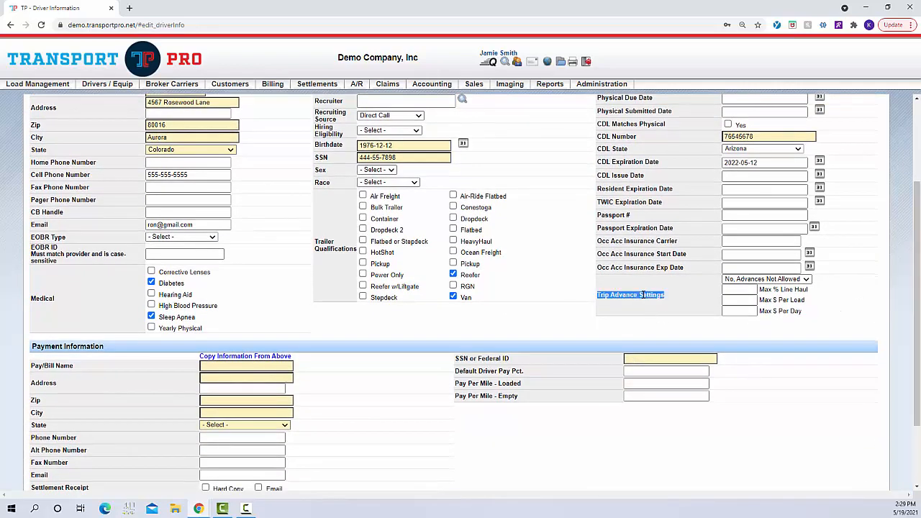
{"action": "left_click", "coordinate": [680, 299]}
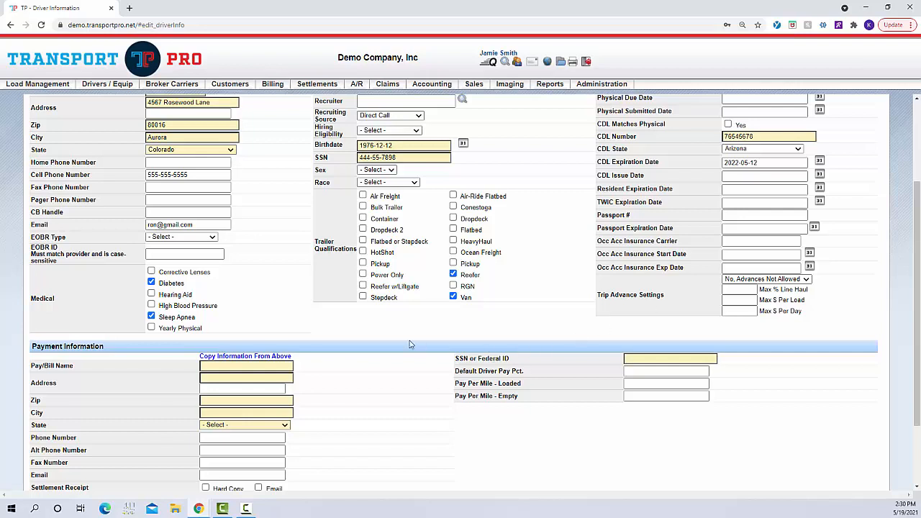
{"action": "scroll", "coordinate": [410, 344], "scroll_direction": "down", "scroll_amount": 2}
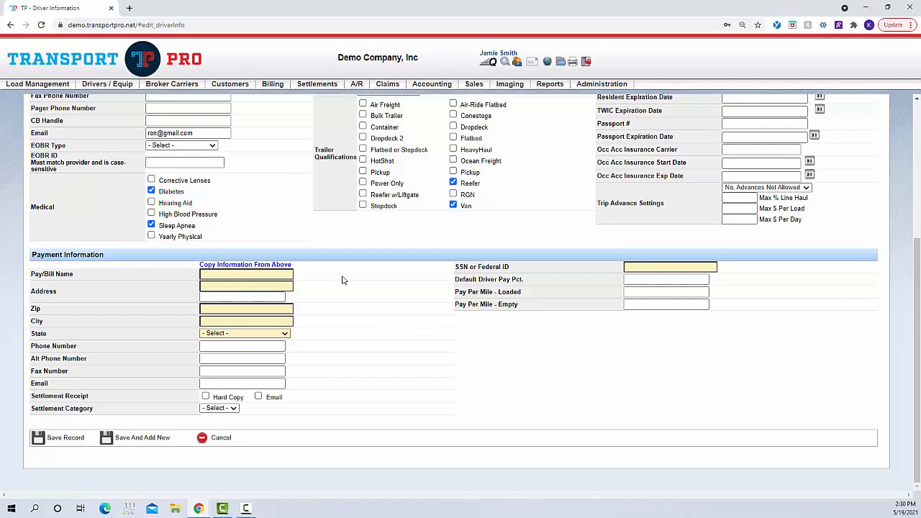
Copy the driver's details into the payment section and tick Email for settlement receipts.
{"action": "left_click", "coordinate": [286, 268]}
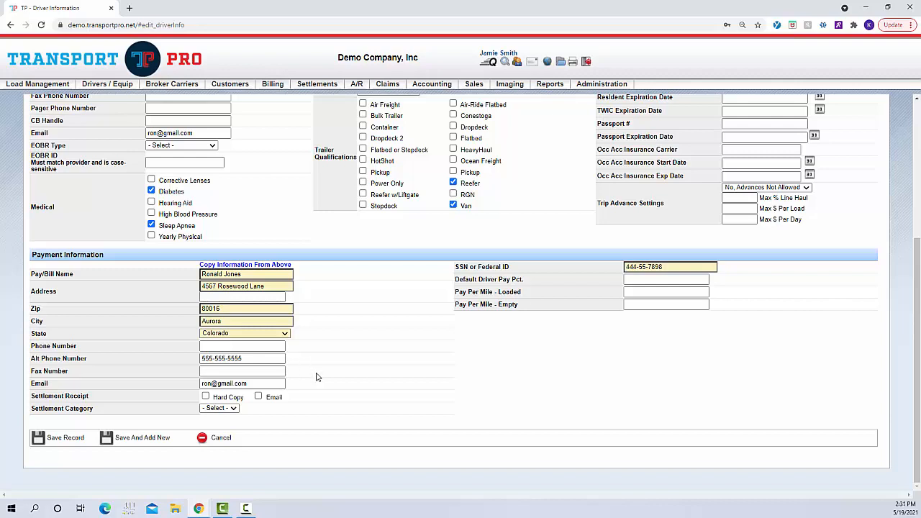
{"action": "left_click", "coordinate": [278, 384]}
{"action": "left_click", "coordinate": [258, 397]}
{"action": "left_click", "coordinate": [268, 383]}
Type 45 into Default Driver Pay Pct., then clear that field again.
{"action": "left_click", "coordinate": [635, 291]}
{"action": "left_click", "coordinate": [641, 279]}
{"action": "type", "text": "45"}
{"action": "left_click", "coordinate": [720, 279]}
{"action": "left_click", "coordinate": [700, 280]}
{"action": "double_click", "coordinate": [700, 280]}
{"action": "key", "text": "BackSpace"}
Set Pay Per Mile to .45 for both loaded and empty miles.
{"action": "left_click", "coordinate": [695, 292]}
{"action": "type", "text": ".45"}
{"action": "key", "text": "Tab"}
{"action": "type", "text": ".45"}
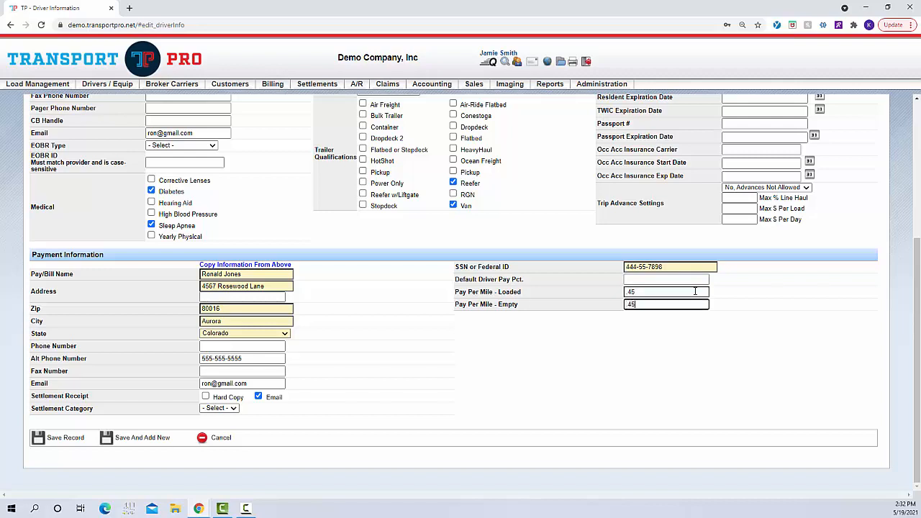
{"action": "left_click", "coordinate": [711, 333]}
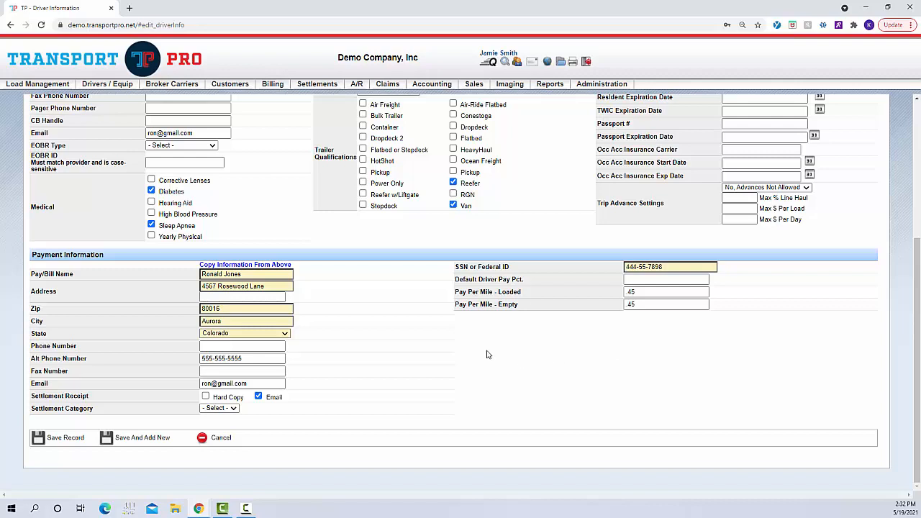
Save the driver record to bring up its Driver Summary.
{"action": "left_click", "coordinate": [70, 442]}
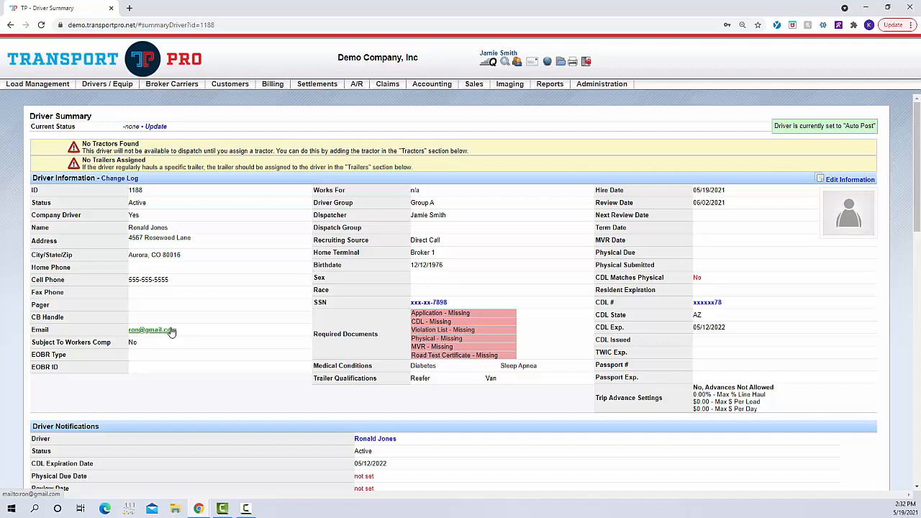
Run a Search Drivers query with the default criteria, returning 38 drivers.
{"action": "mouse_move", "coordinate": [113, 85]}
{"action": "mouse_move", "coordinate": [109, 101]}
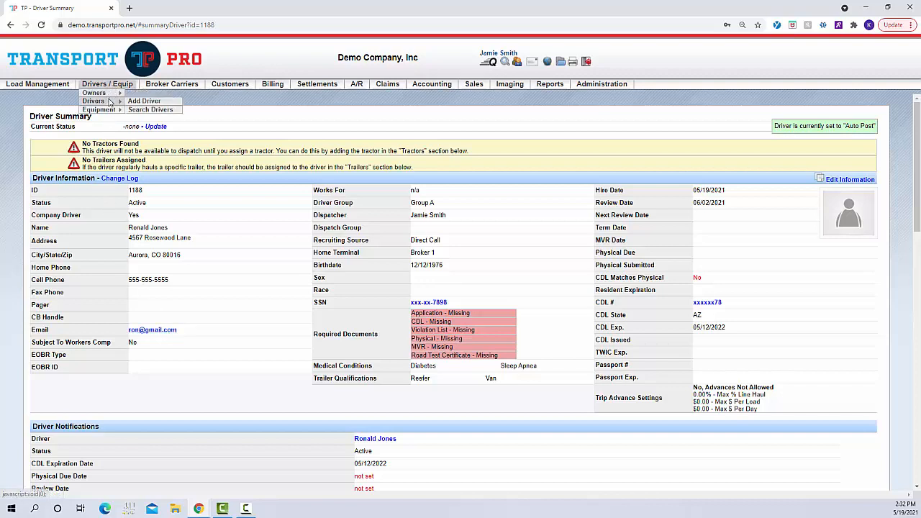
{"action": "left_click", "coordinate": [146, 110]}
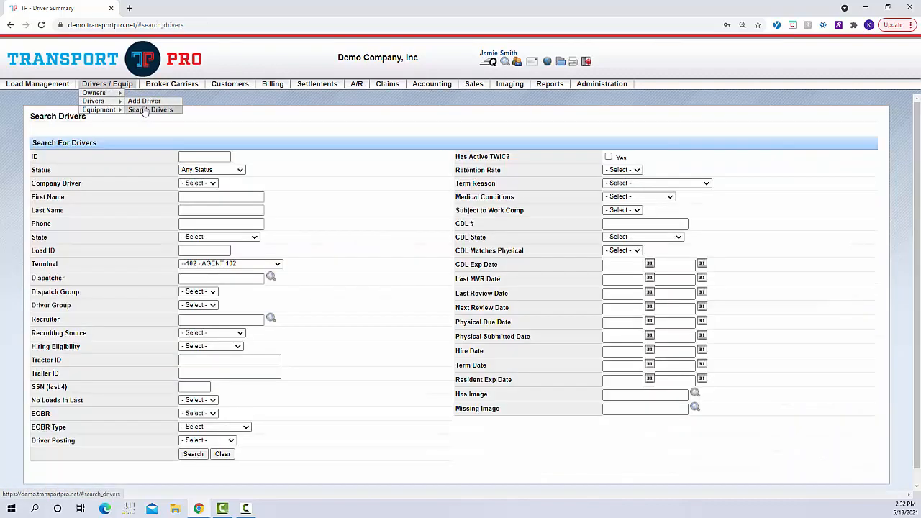
{"action": "scroll", "coordinate": [359, 291], "scroll_direction": "down", "scroll_amount": 1}
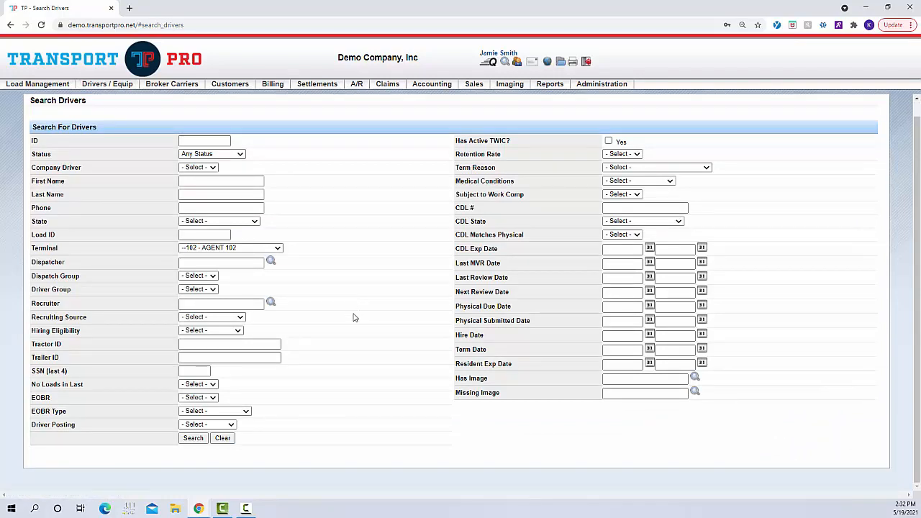
{"action": "left_click", "coordinate": [192, 438]}
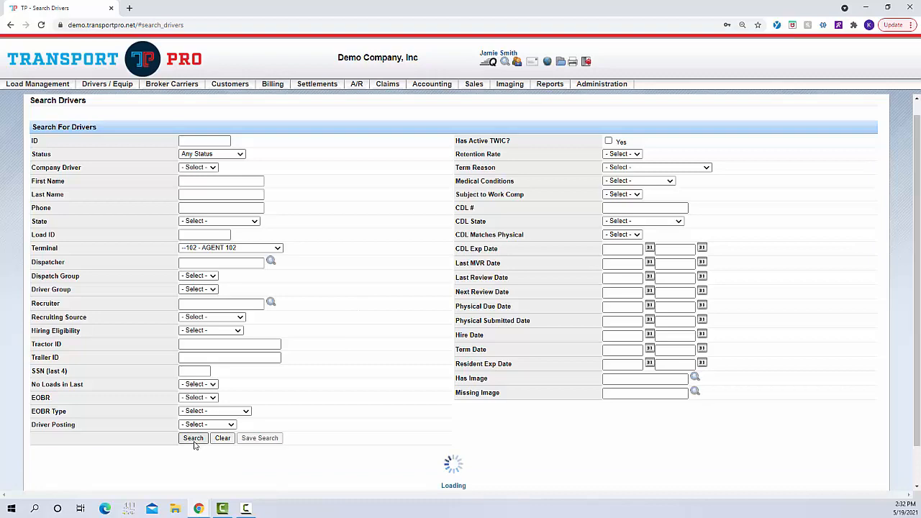
Open an active driver's Driver Summary from the search results.
{"action": "scroll", "coordinate": [353, 349], "scroll_direction": "down", "scroll_amount": 3}
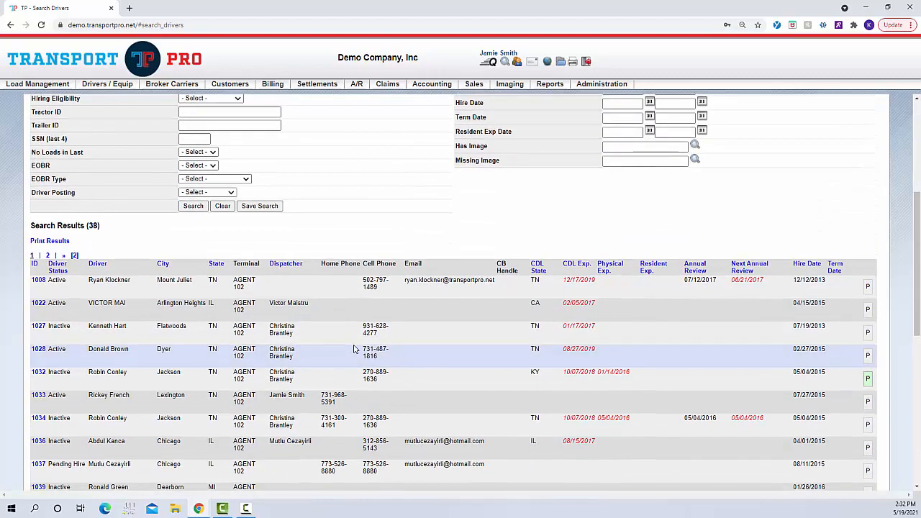
{"action": "scroll", "coordinate": [353, 349], "scroll_direction": "down", "scroll_amount": 3}
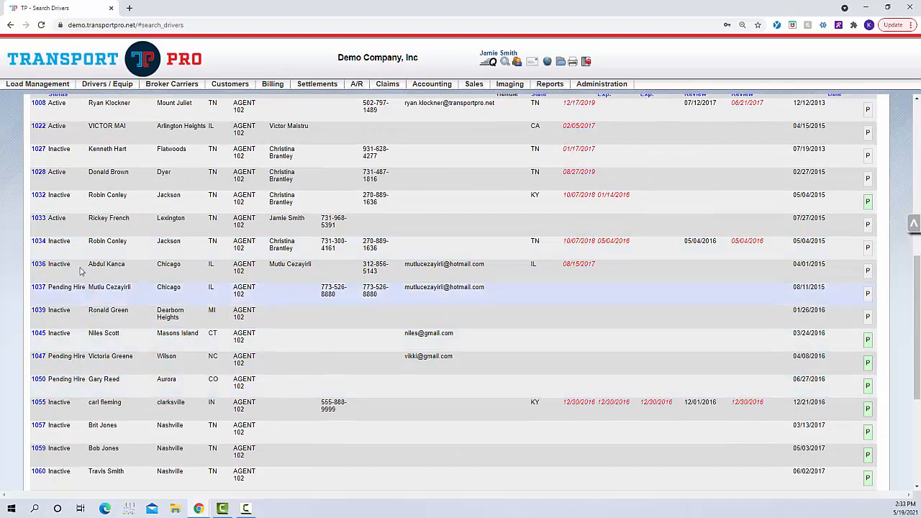
{"action": "left_click", "coordinate": [38, 218]}
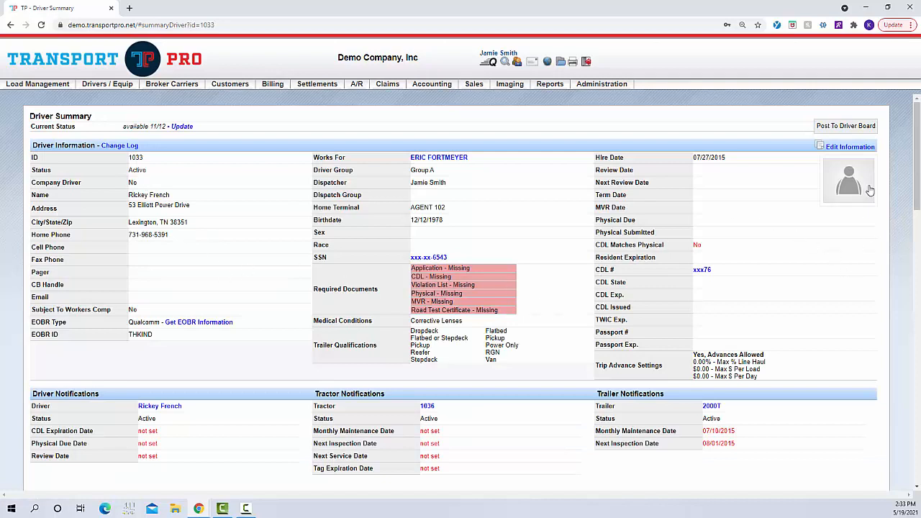
View the driver's edit form, cancel without changes, then review Contacts, Driver History and Recent Loads.
{"action": "left_click", "coordinate": [865, 149]}
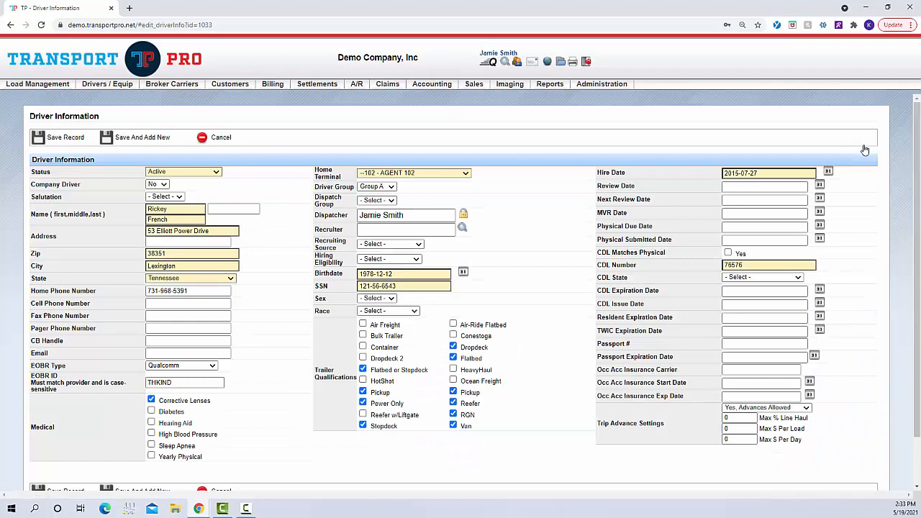
{"action": "left_click", "coordinate": [227, 140]}
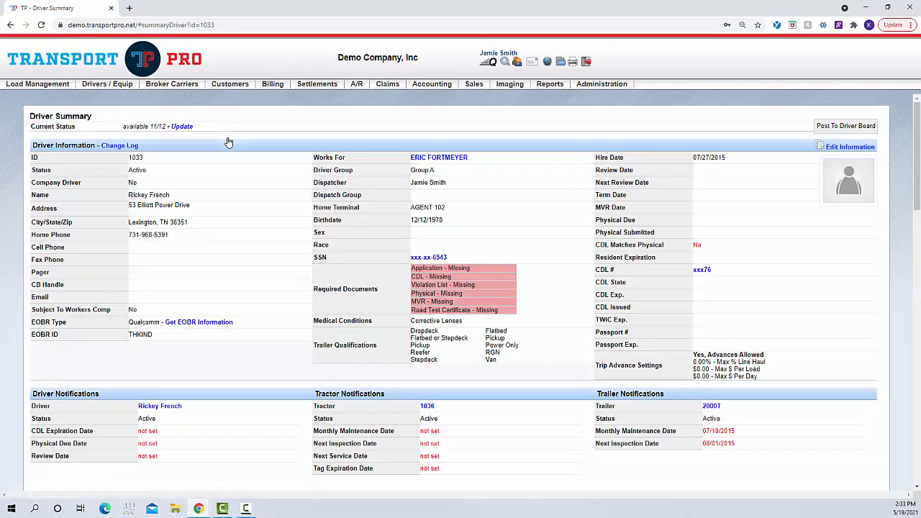
{"action": "scroll", "coordinate": [227, 141], "scroll_direction": "down", "scroll_amount": 3}
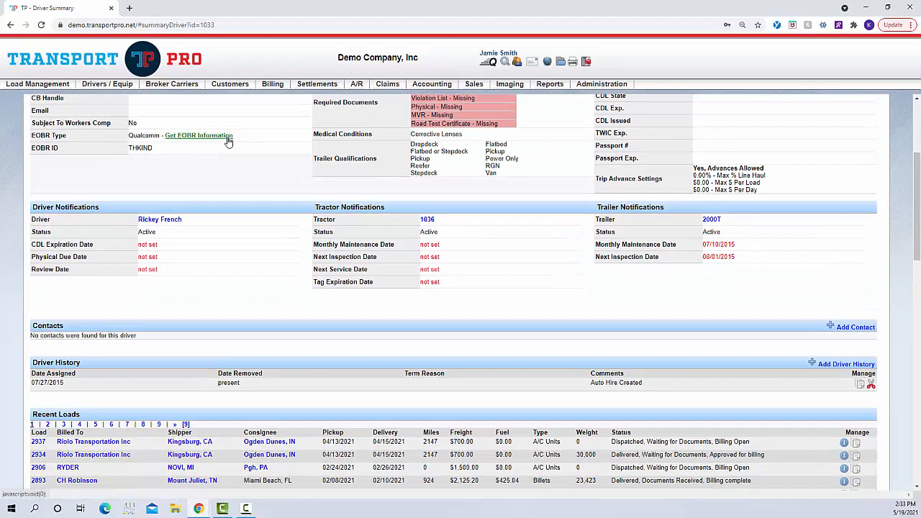